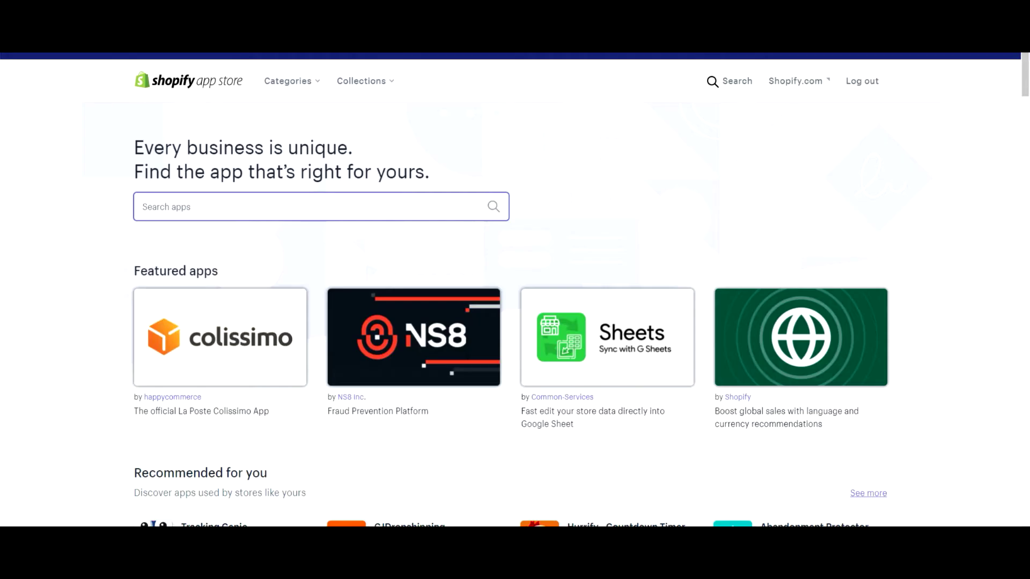
Search the app store for "right click" and add the free Cozy AntiTheft app to the store.
text(right)
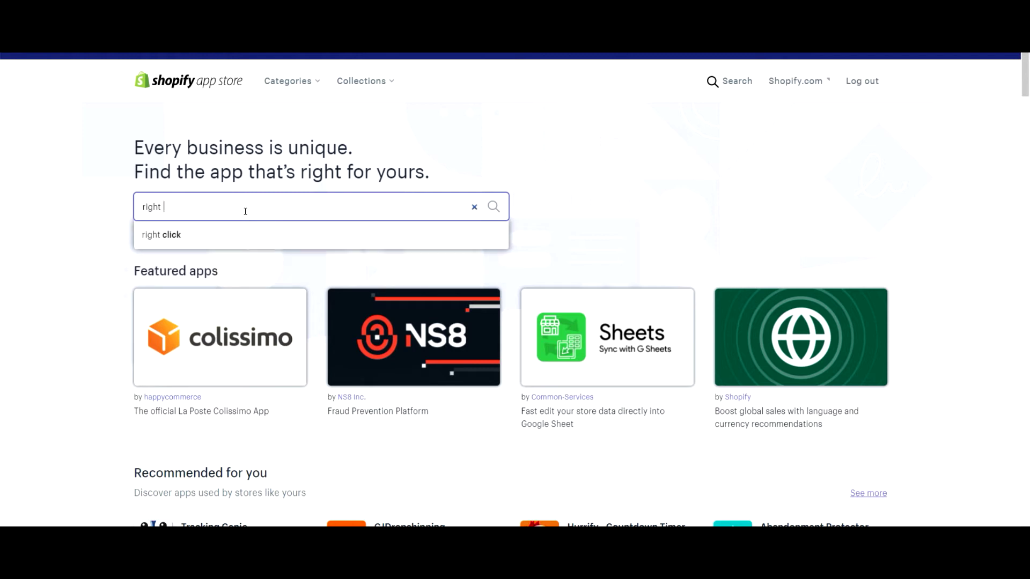
click(216, 257)
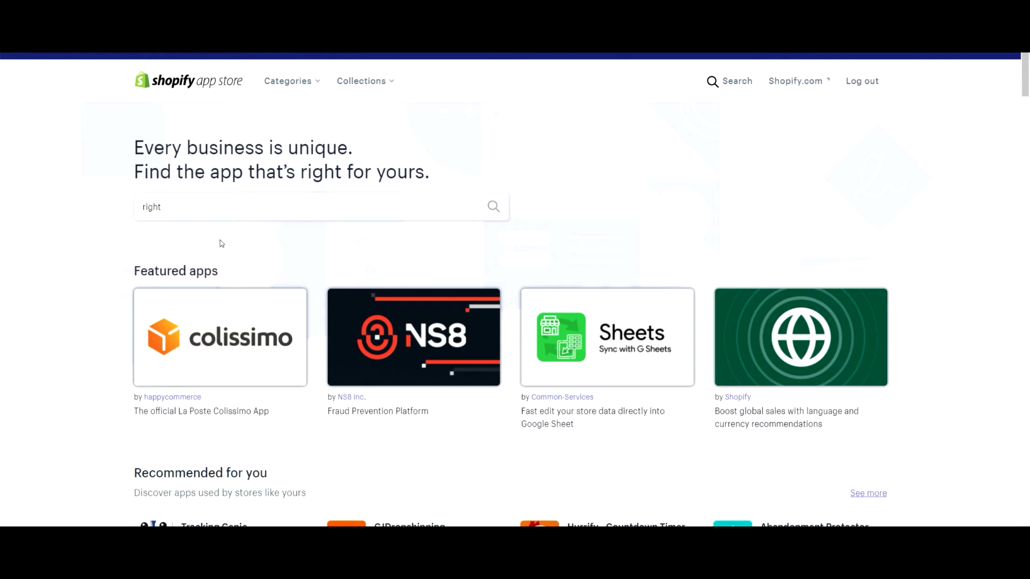
click(246, 205)
text(clic)
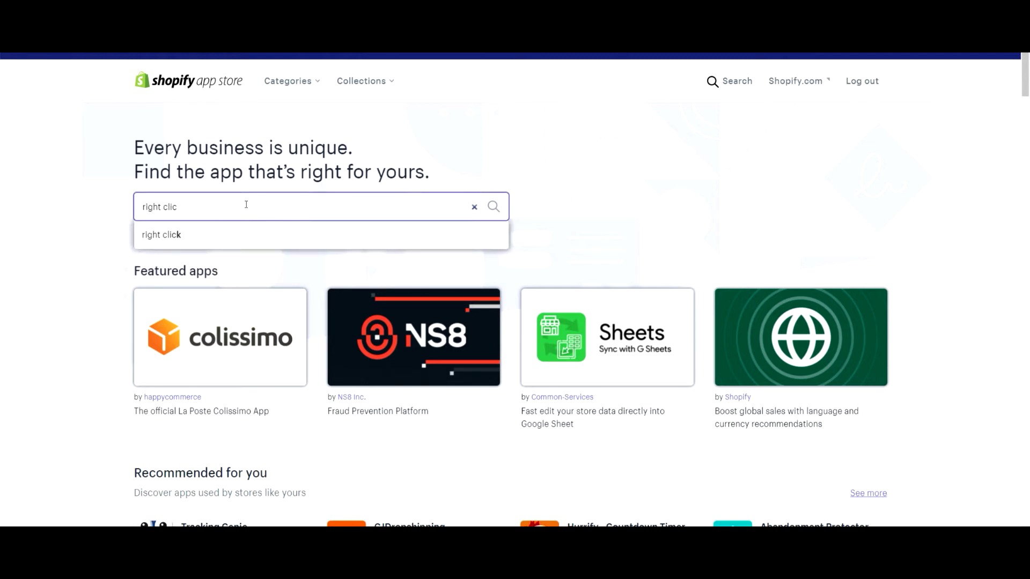
text(k)
key(Return)
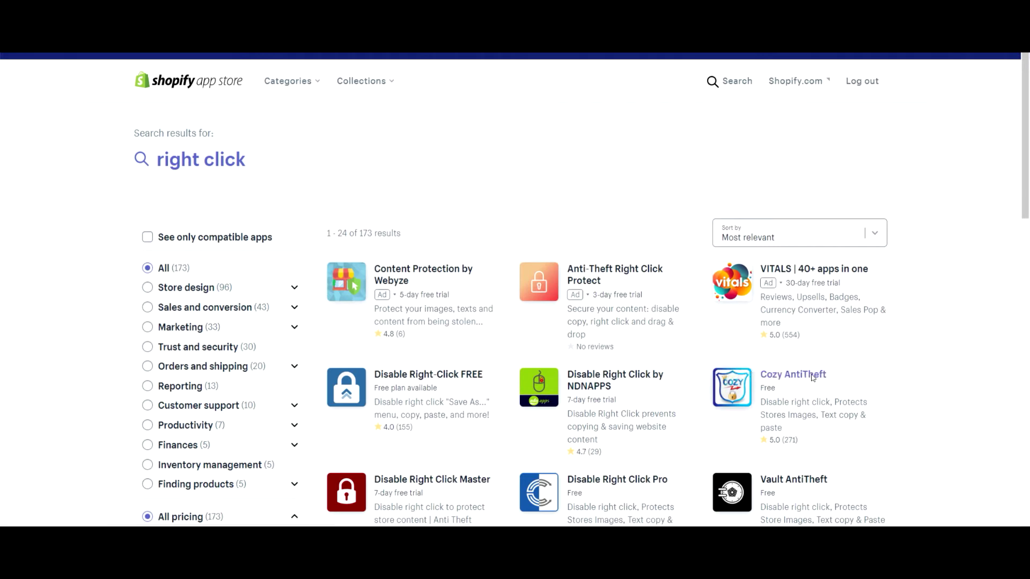
click(812, 378)
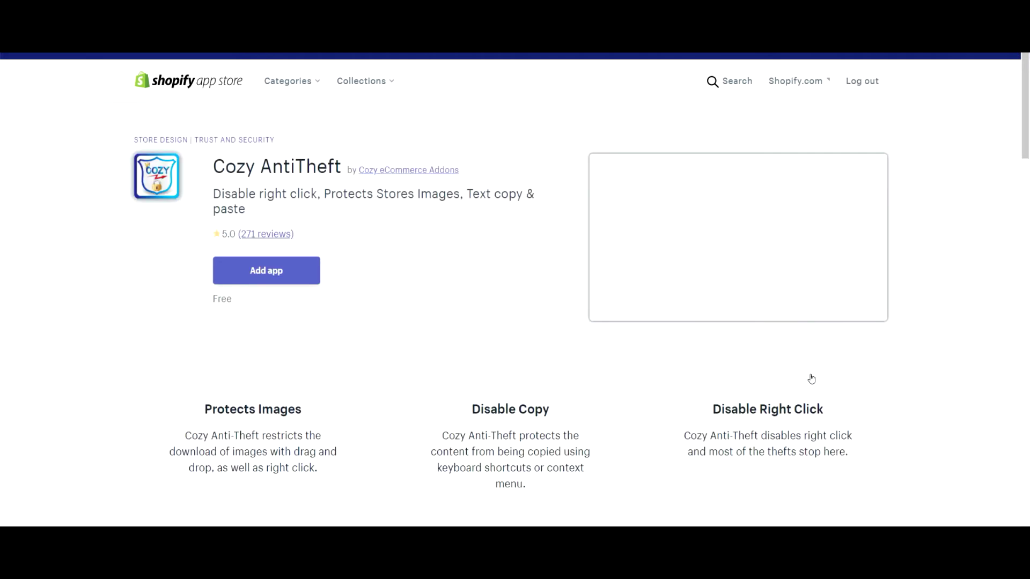
click(233, 276)
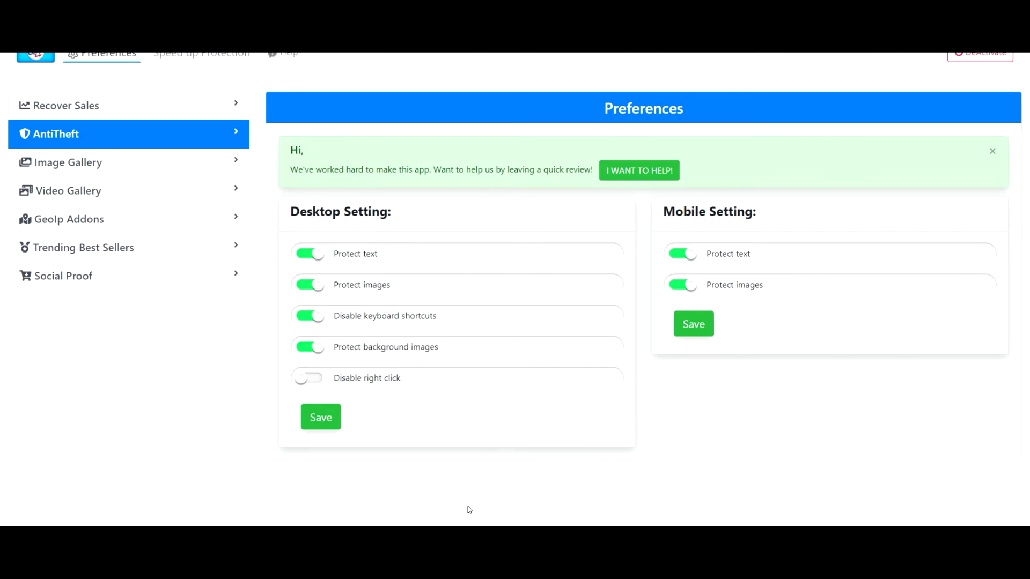
Enable the desktop option "Disable right click" and save, and switch that option back off and save again.
mouse_move(333, 259)
mouse_move(408, 369)
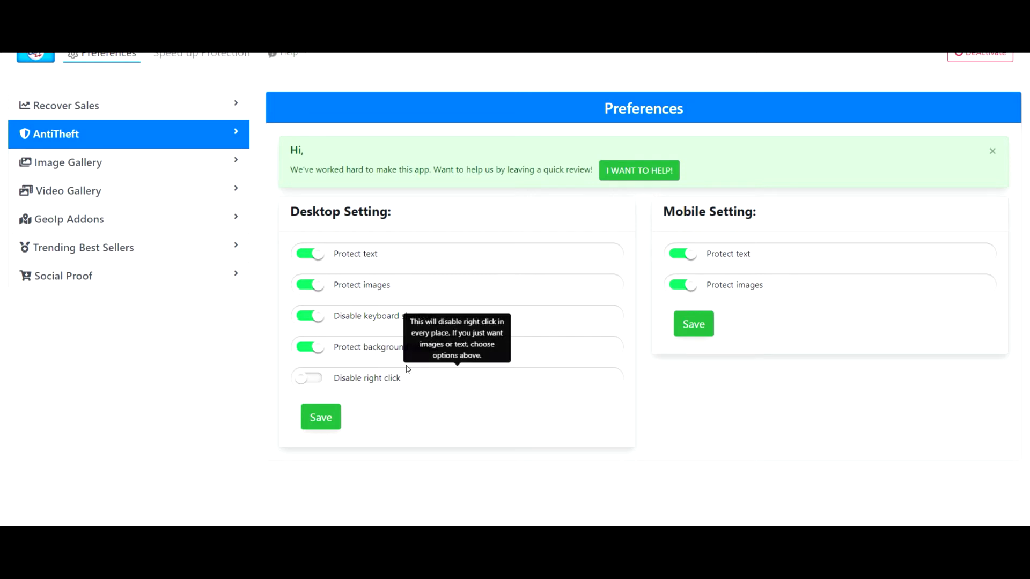
click(305, 382)
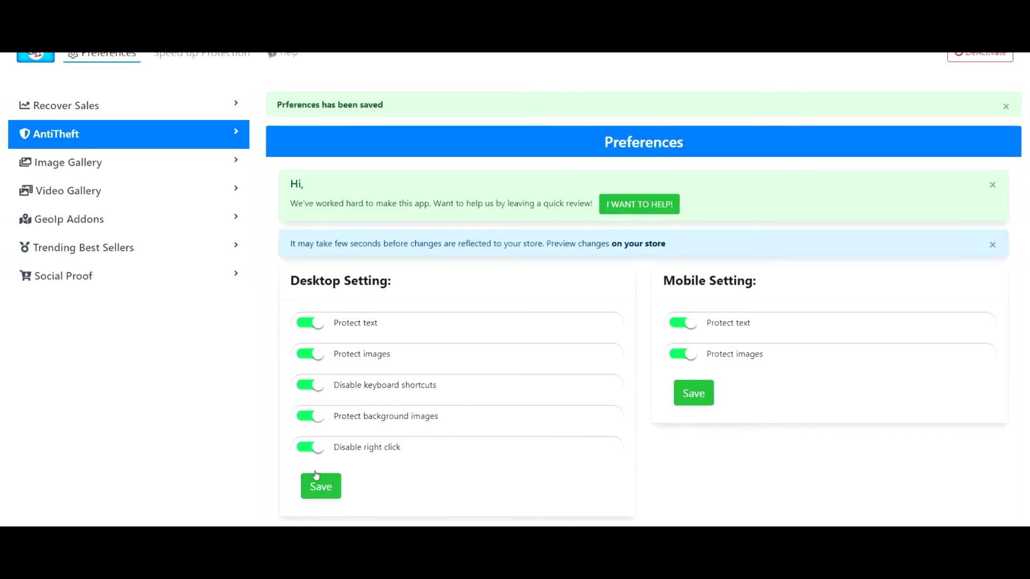
click(310, 414)
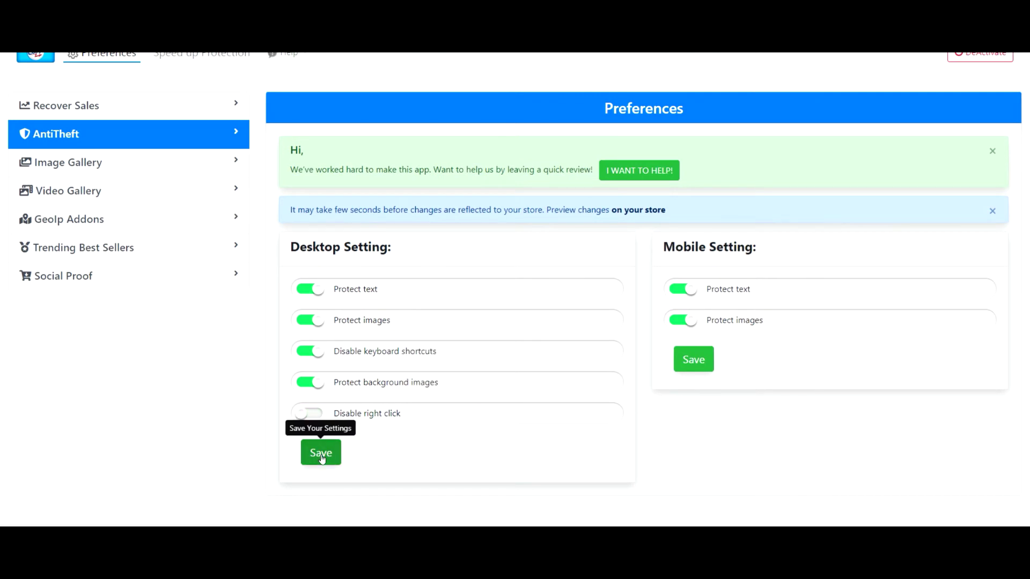
click(321, 459)
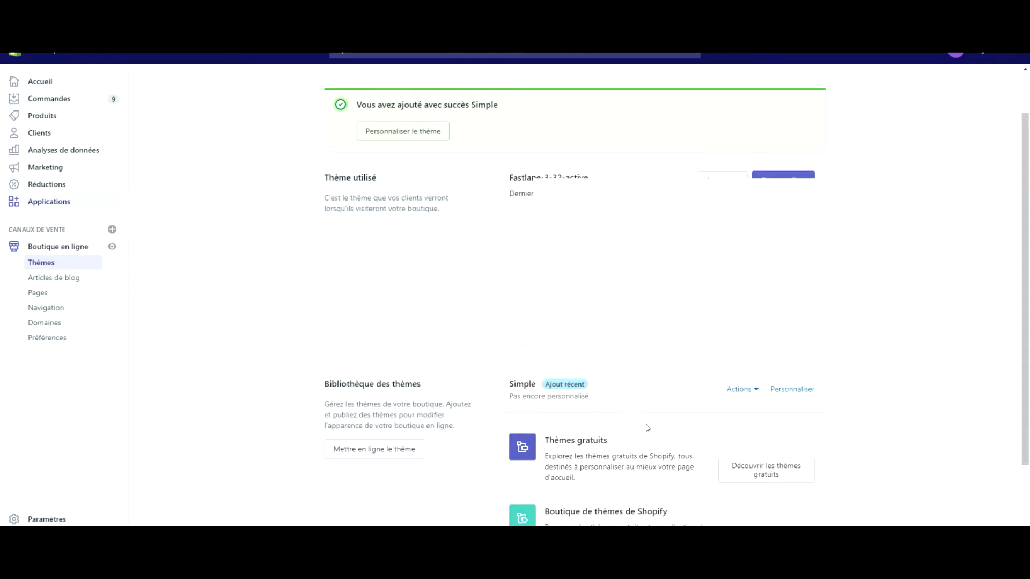
Open a preview of the Simple theme from the Shopify theme library.
click(739, 390)
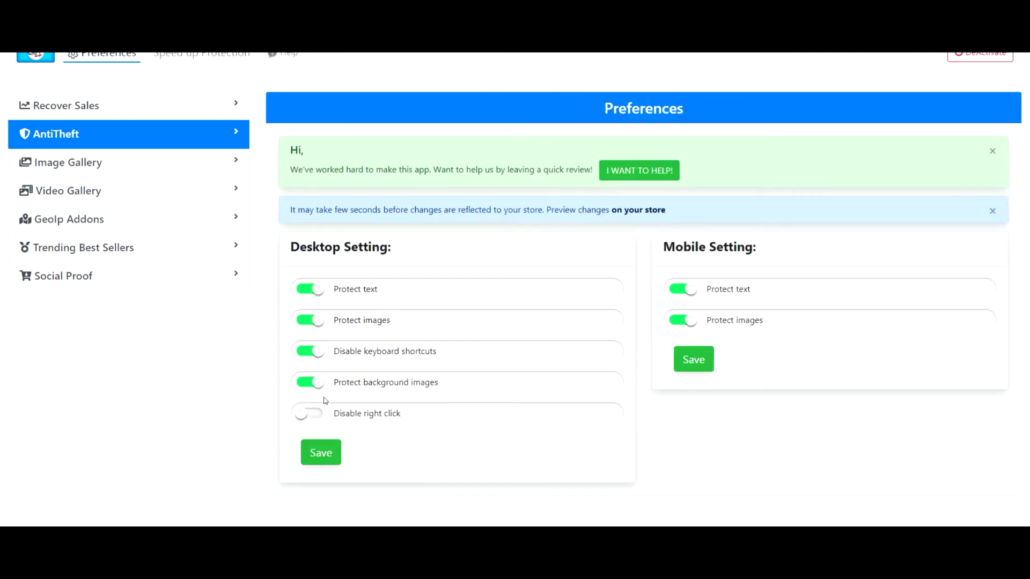
Turn off background image protection, keyboard shortcut blocking, image protection and text protection in the desktop settings and save.
click(314, 383)
click(311, 352)
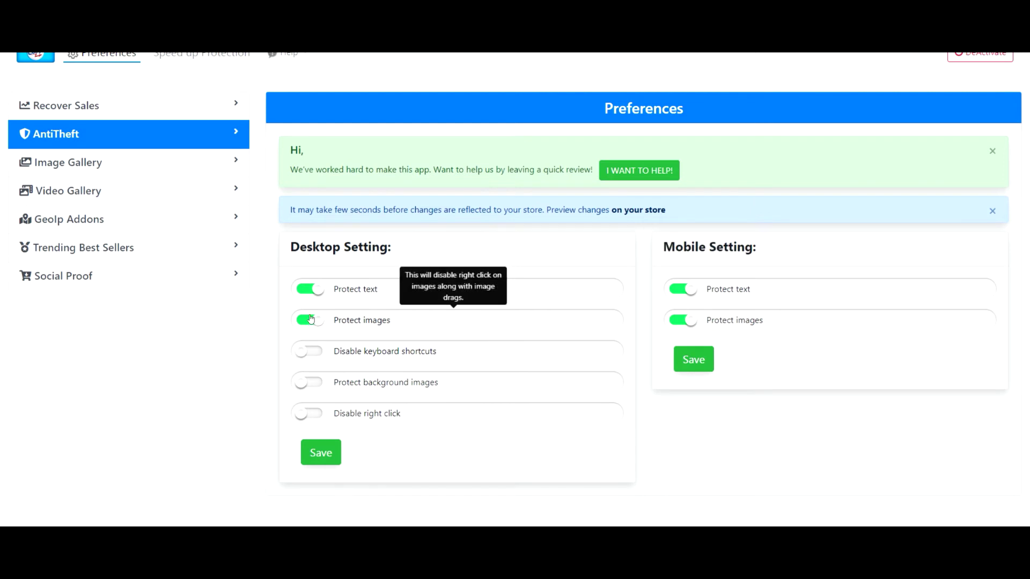
click(312, 321)
click(311, 290)
click(324, 457)
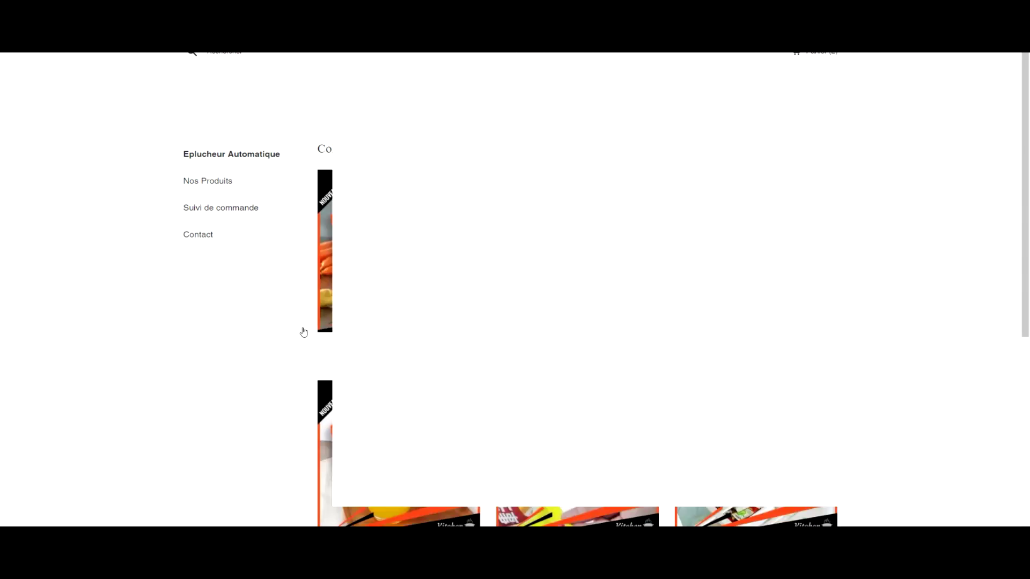
Test the context menu and text selection on several areas of the Simple theme's storefront preview.
right_click(202, 307)
click(177, 311)
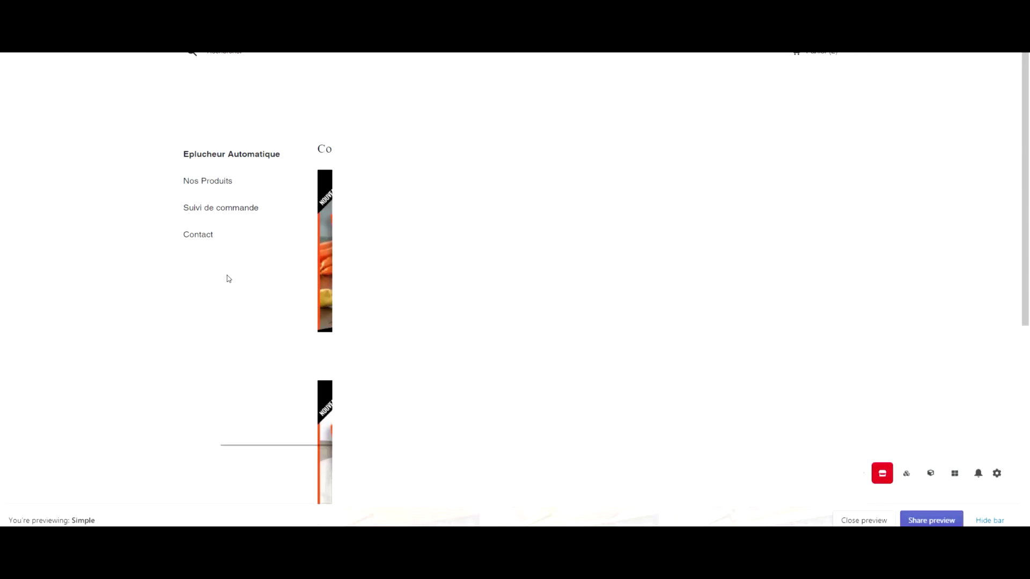
drag(473, 113, 188, 220)
click(188, 221)
right_click(390, 65)
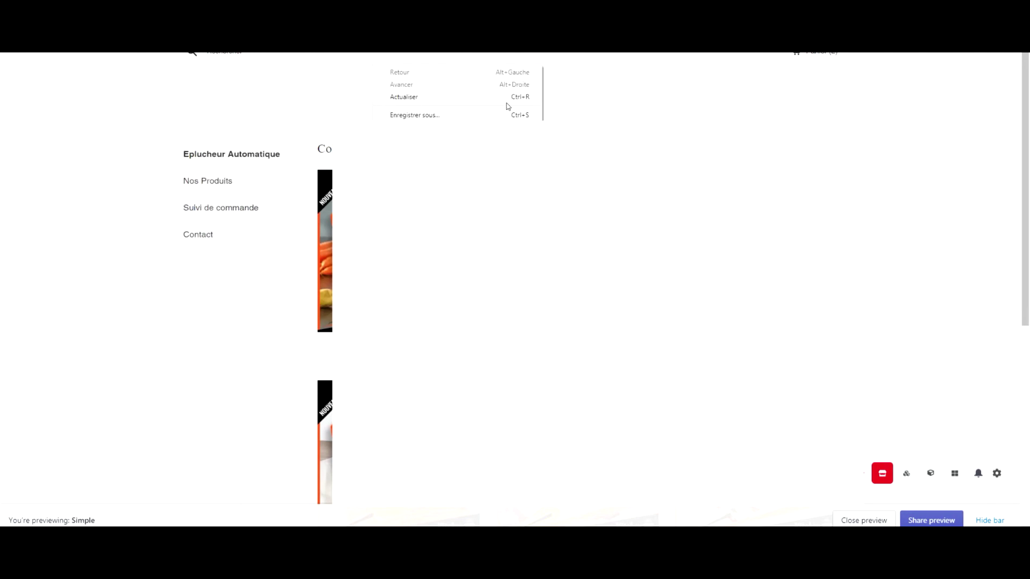
right_click(715, 102)
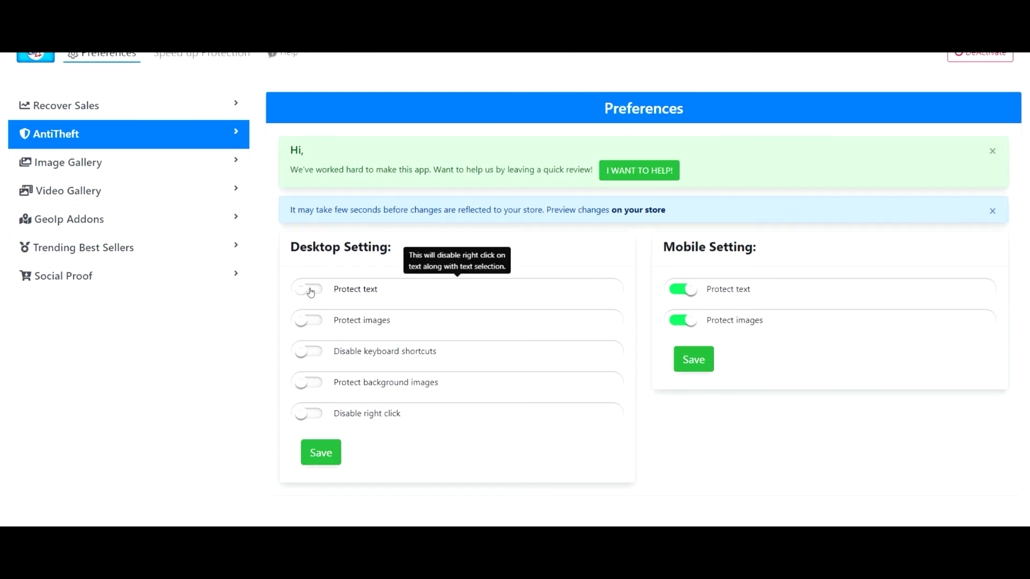
Enable Protect text, Protect images, Disable keyboard shortcuts, Protect background images and Disable right click in the desktop settings and save.
click(307, 289)
click(310, 322)
click(313, 352)
click(310, 383)
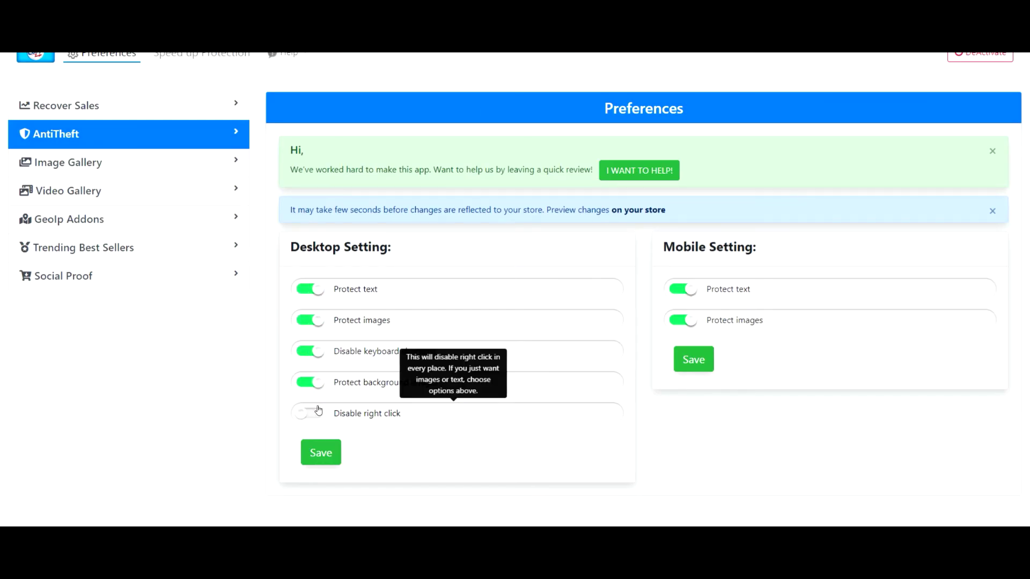
click(312, 414)
click(330, 454)
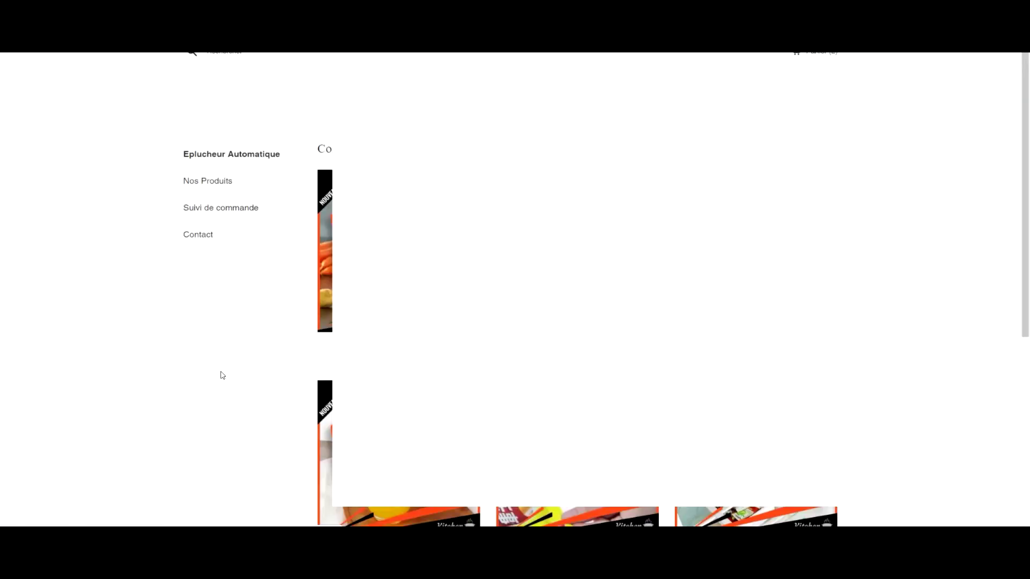
Check the context menu on an empty area of the storefront preview with all desktop protections enabled.
right_click(92, 324)
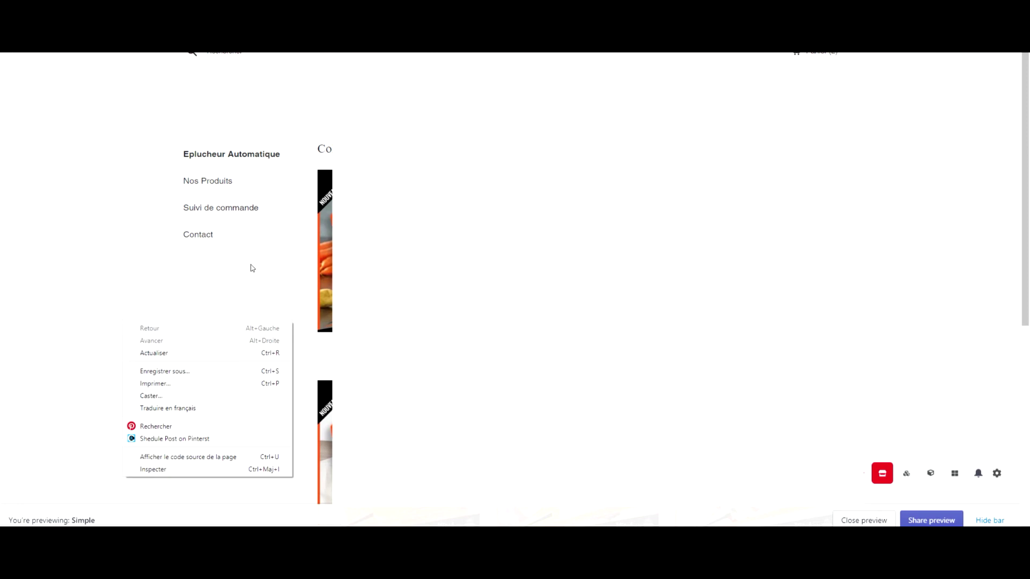
click(216, 282)
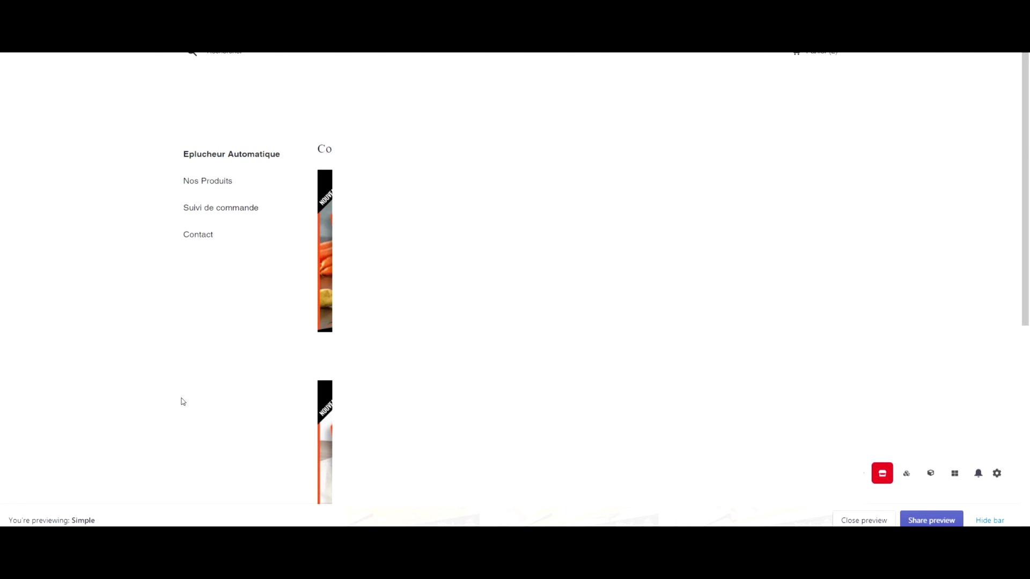